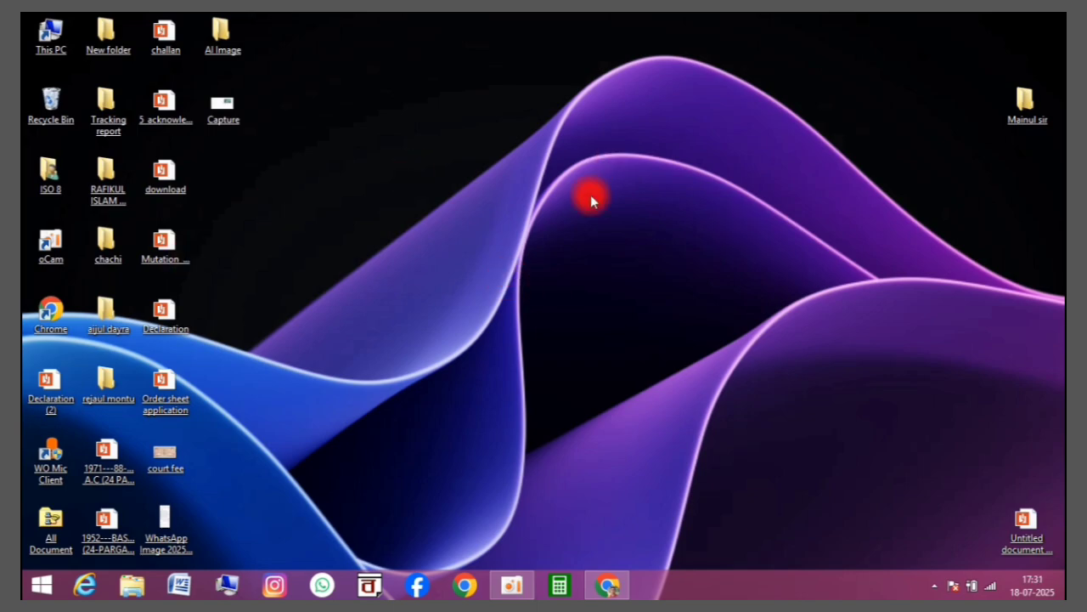
right_click(402, 279)
click(449, 320)
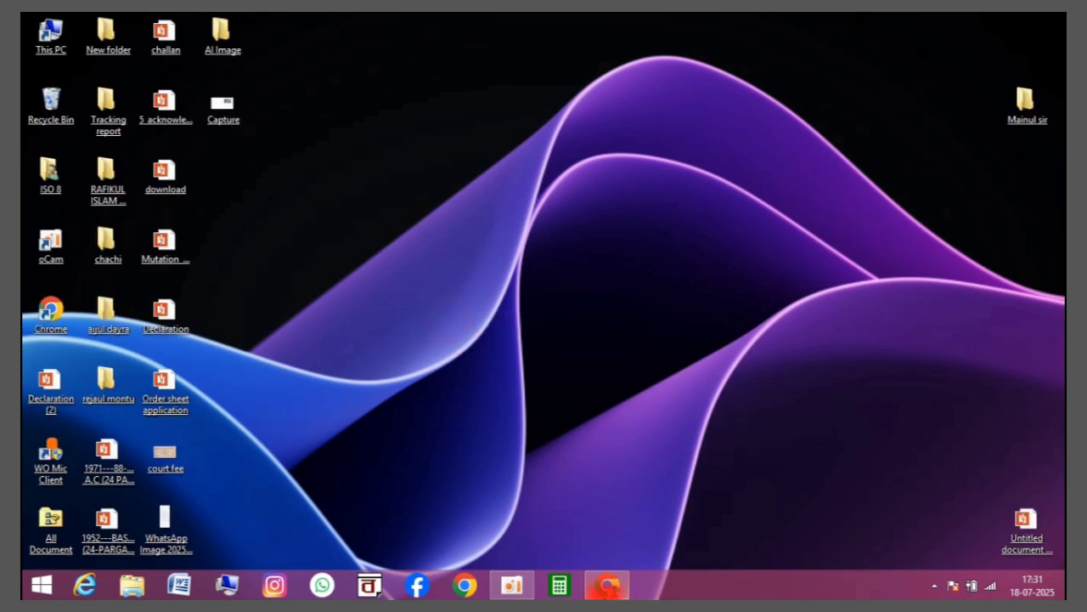
Switch to the Chrome window with YouTube and open YouTube Studio for the signed-in channel
click(607, 584)
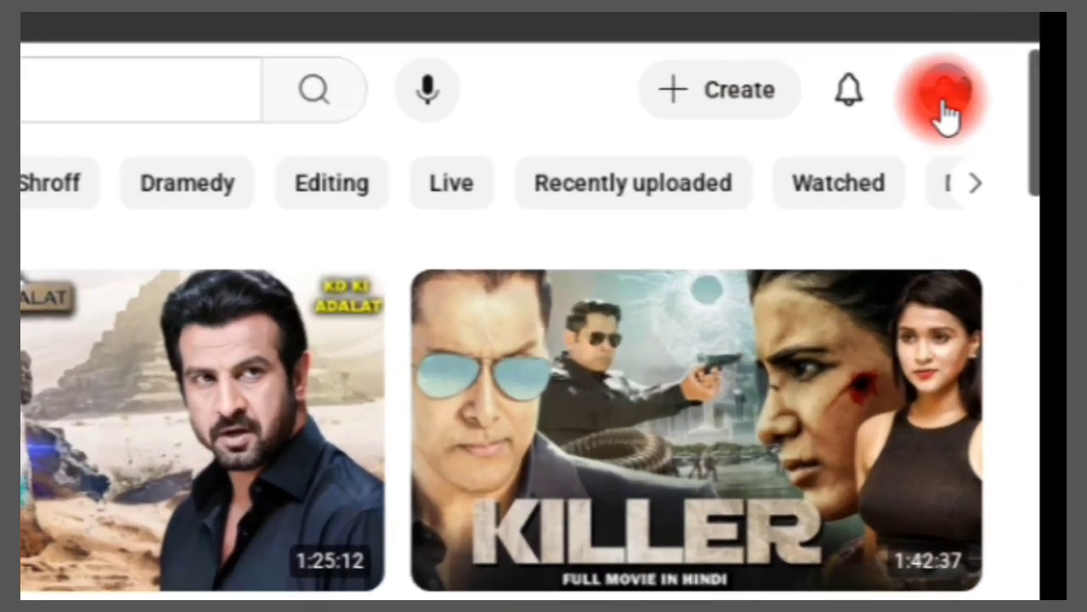
click(946, 110)
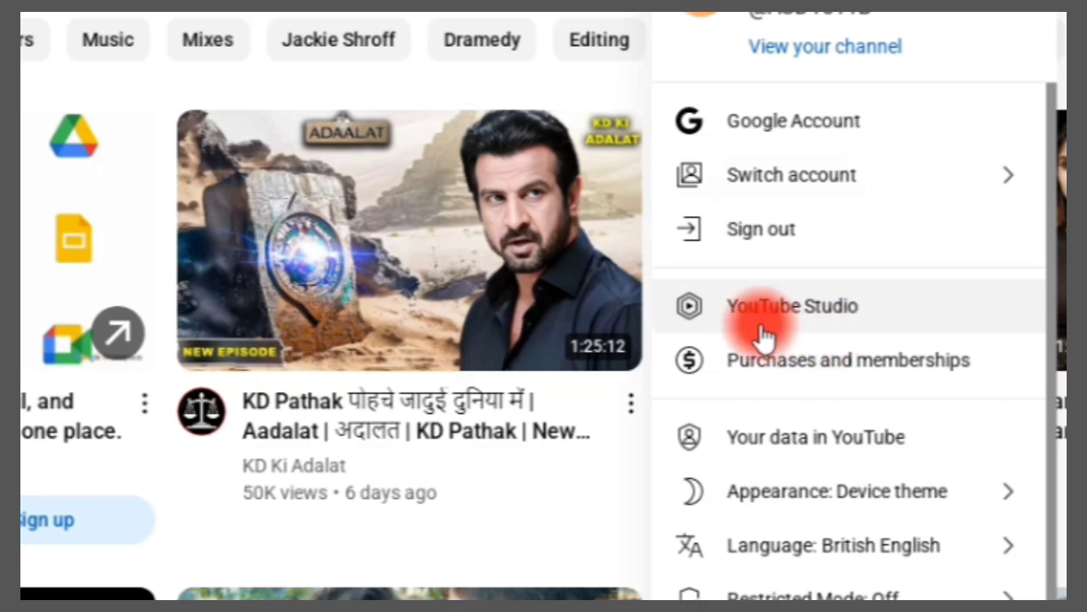
click(790, 319)
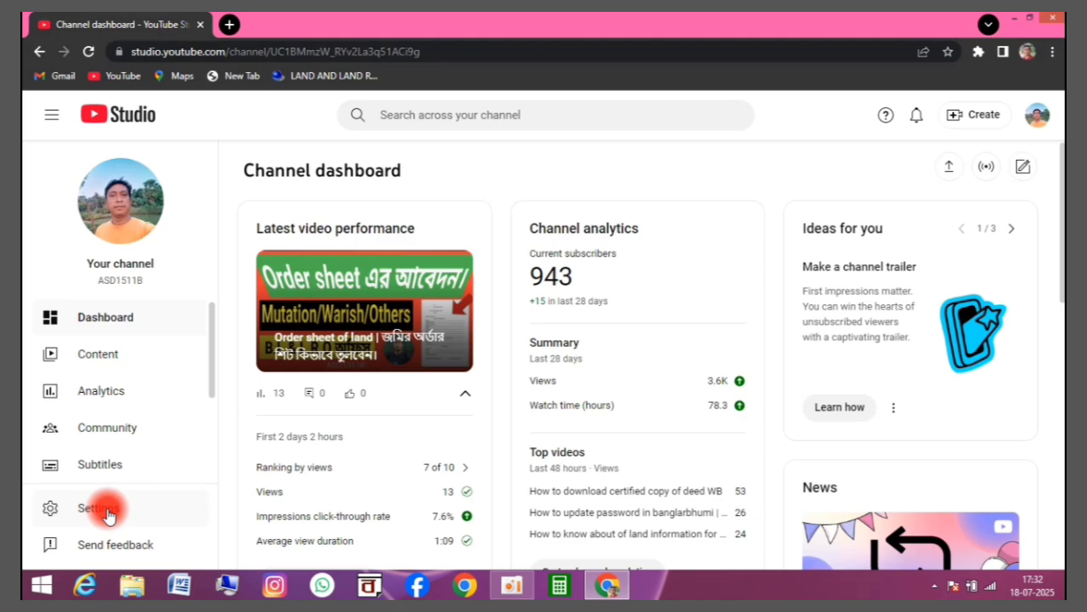
Set the caption certification to None in the channel's advanced upload defaults and save the settings
click(108, 514)
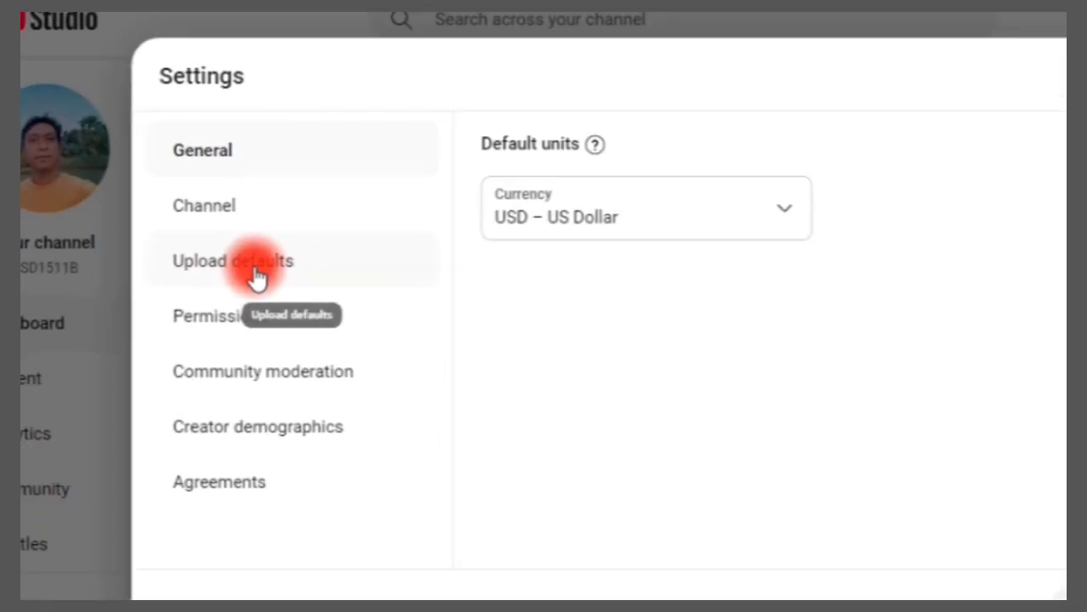
click(257, 278)
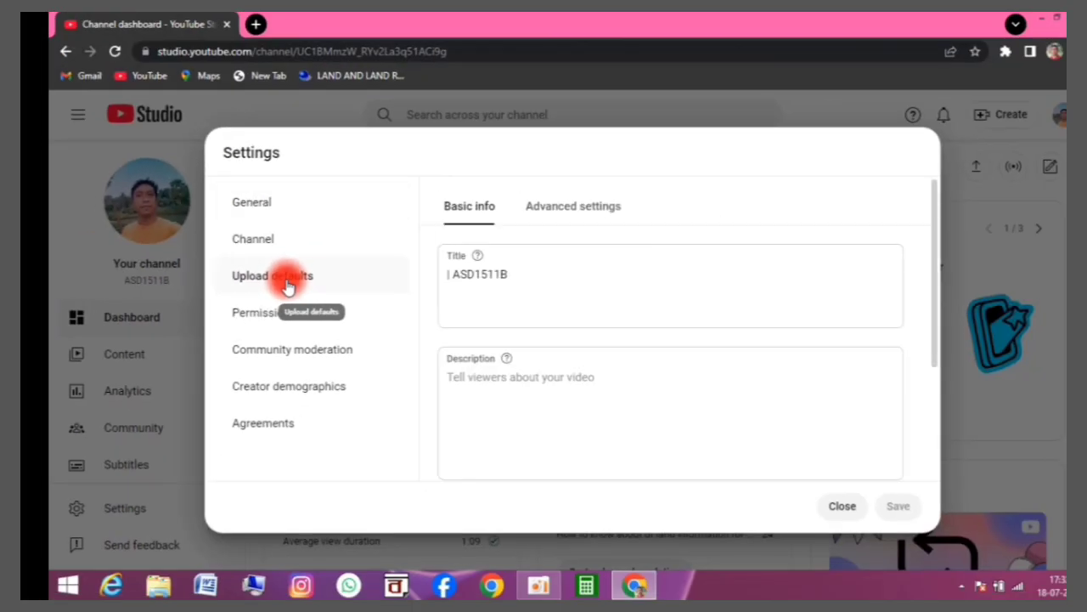
click(562, 263)
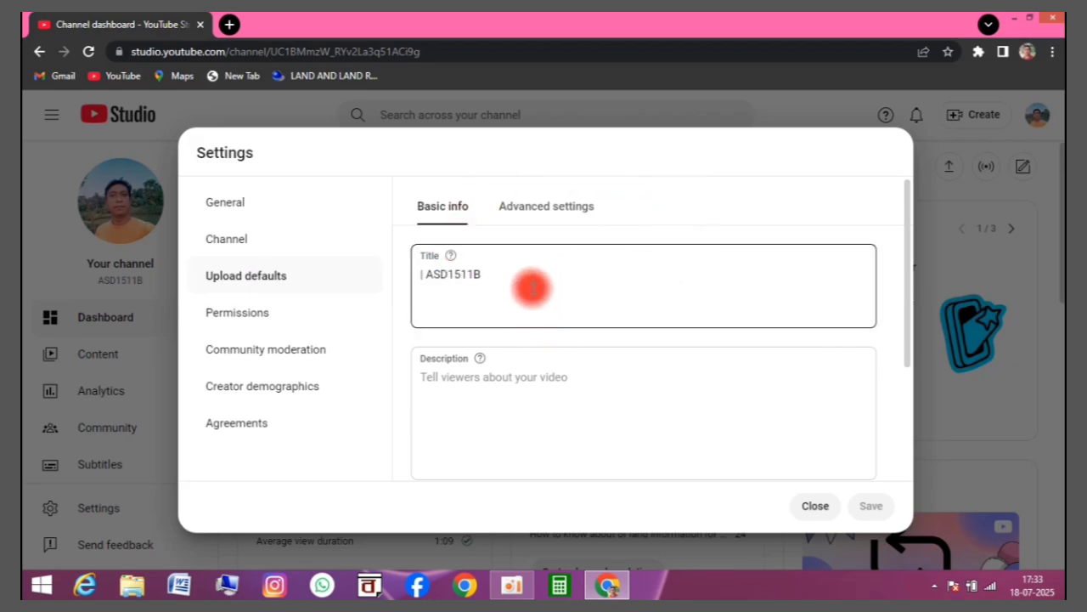
click(544, 219)
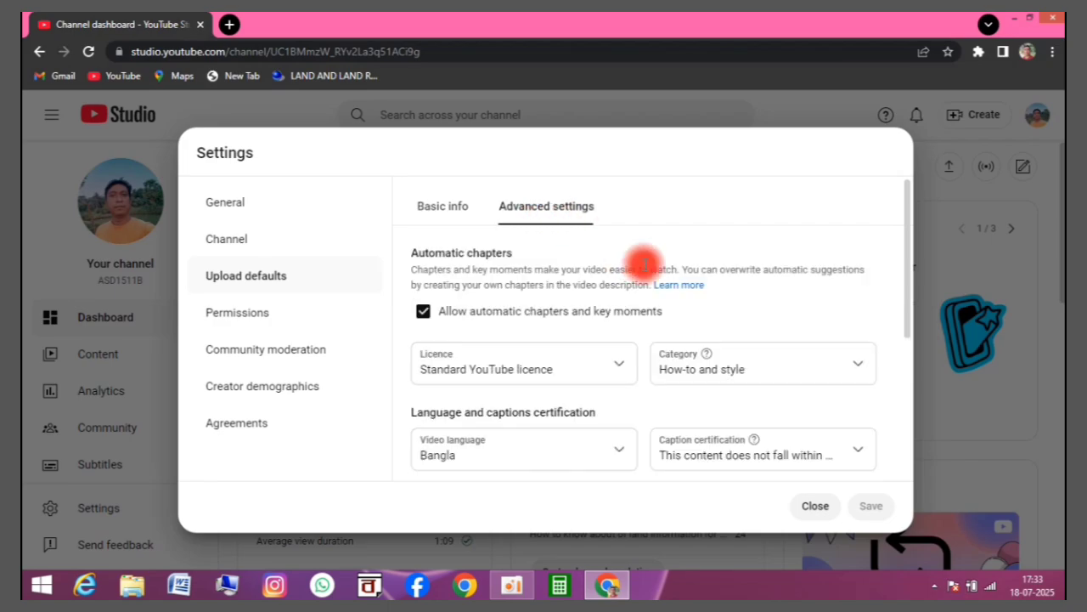
scroll(643, 263, down, 3)
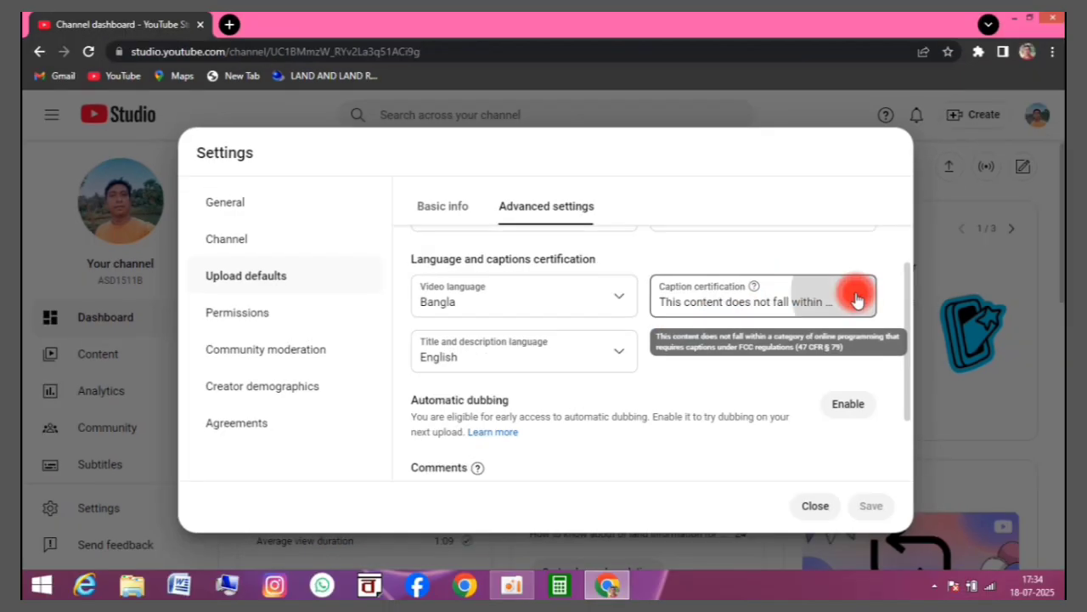
click(889, 293)
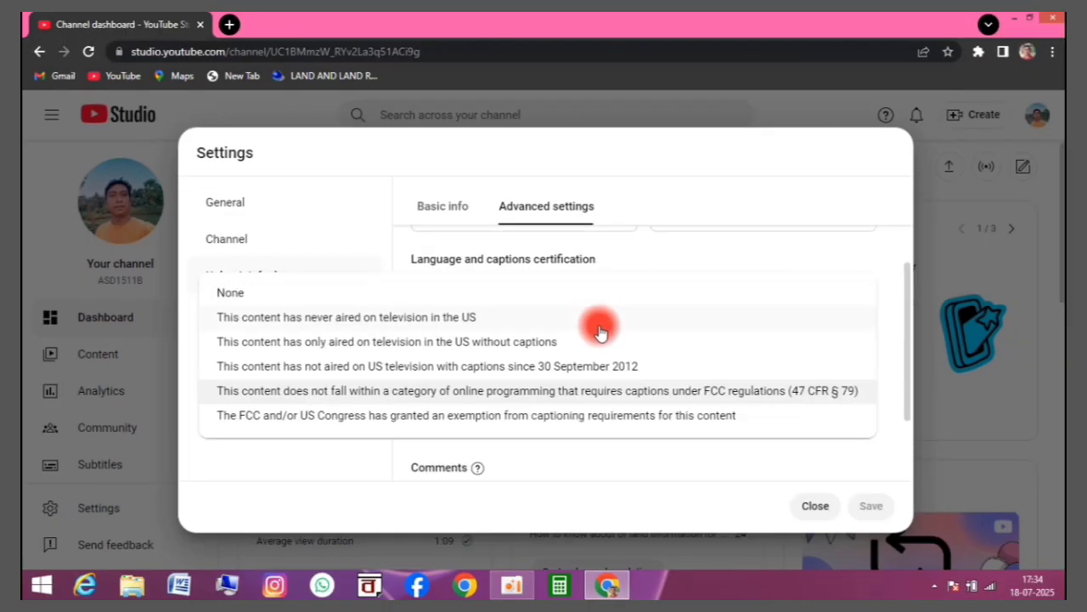
click(321, 293)
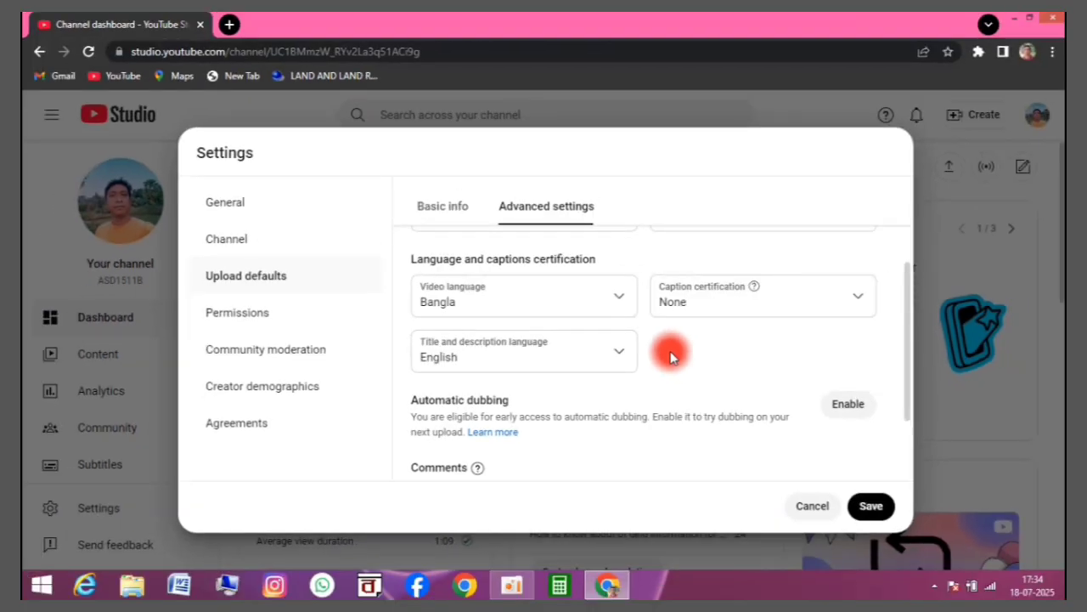
click(870, 507)
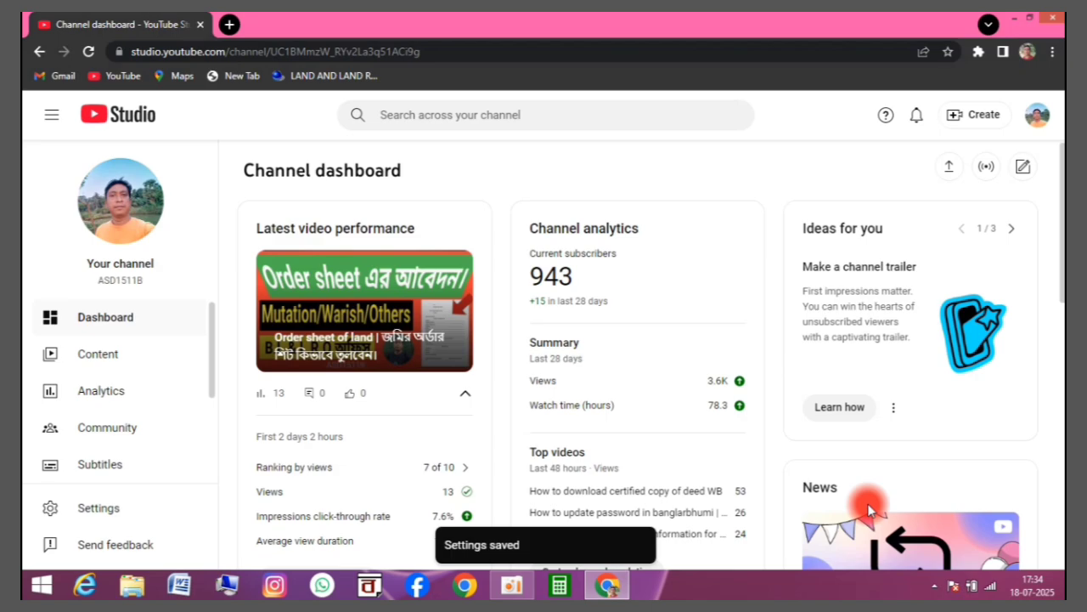
Open the details of the "Land revenue payment | west bengal land khajna online" video from the channel content
click(98, 364)
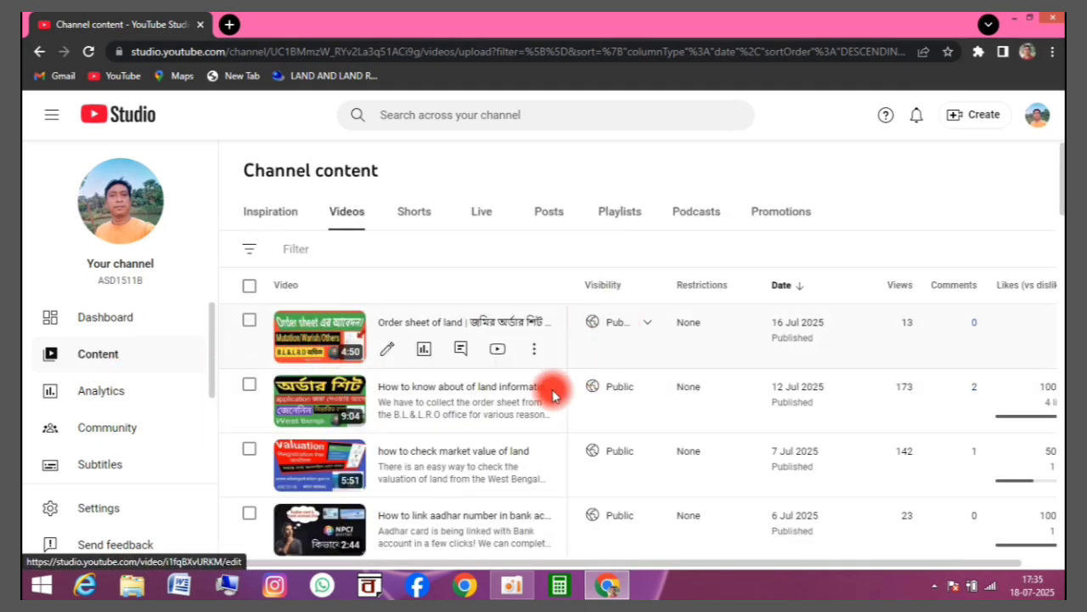
scroll(508, 387, down, 1)
scroll(508, 387, down, 1)
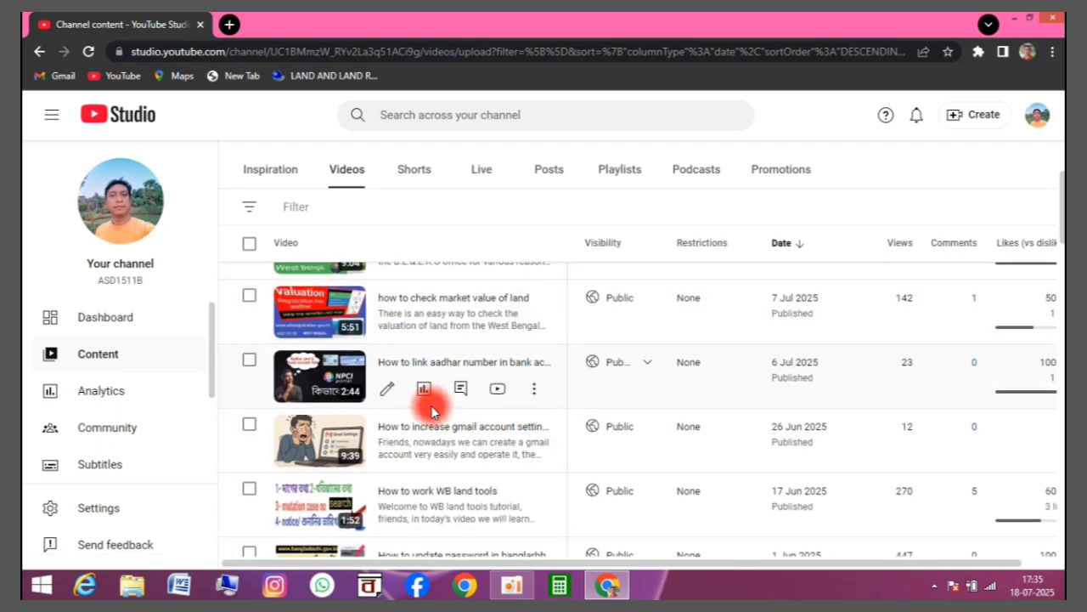
scroll(510, 399, down, 5)
scroll(548, 398, down, 1)
scroll(560, 393, down, 4)
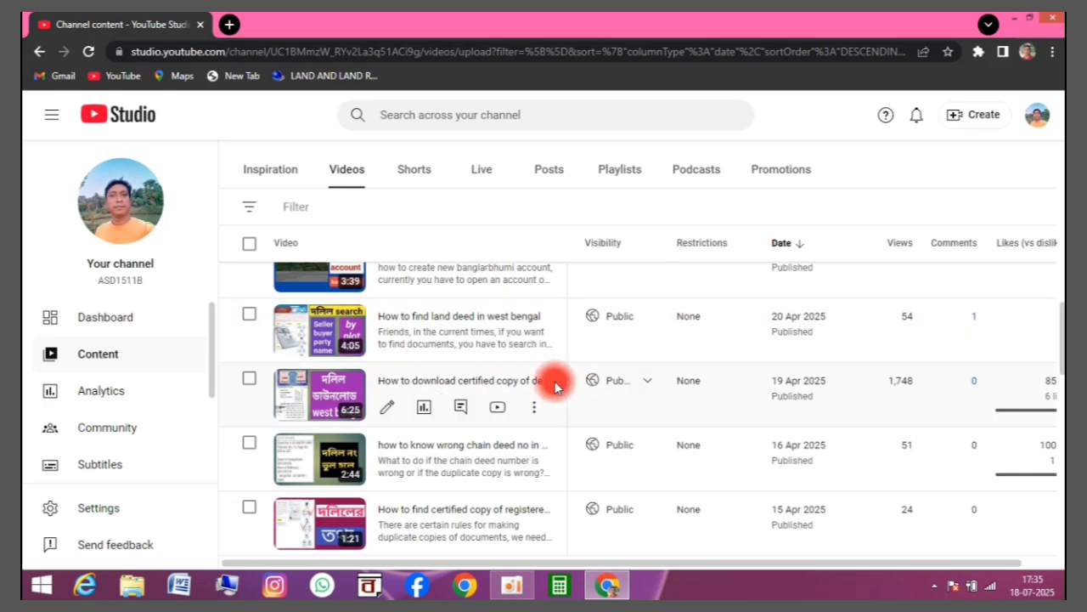
scroll(553, 381, down, 2)
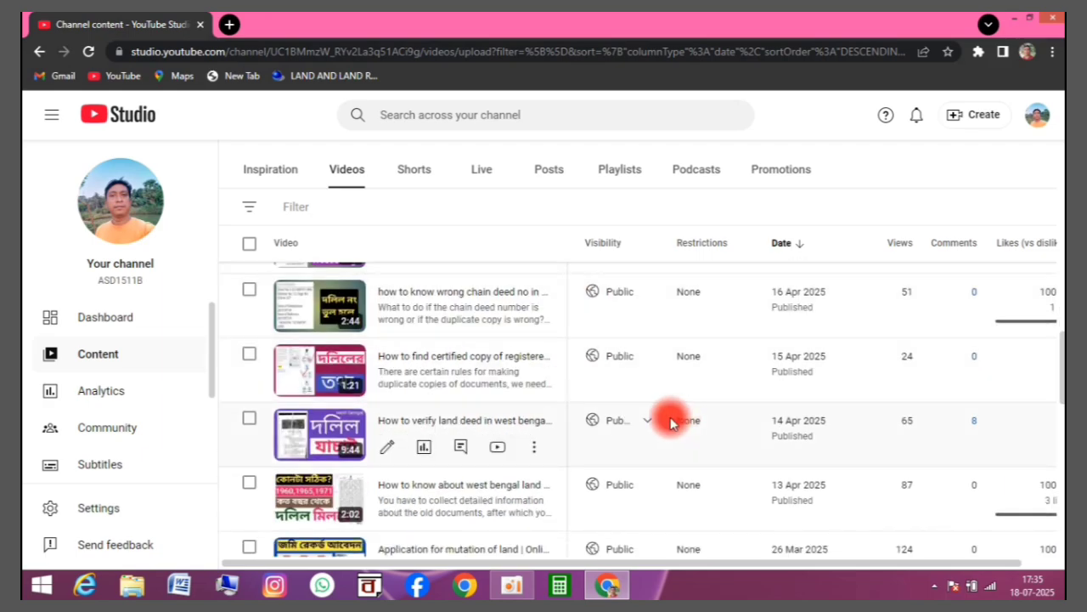
scroll(670, 422, down, 3)
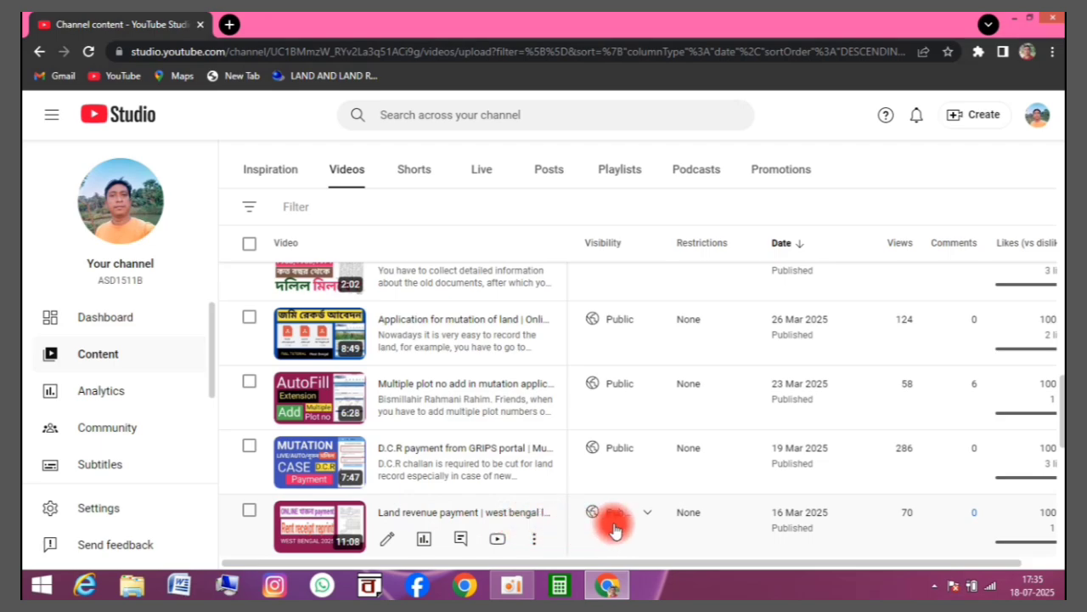
click(385, 542)
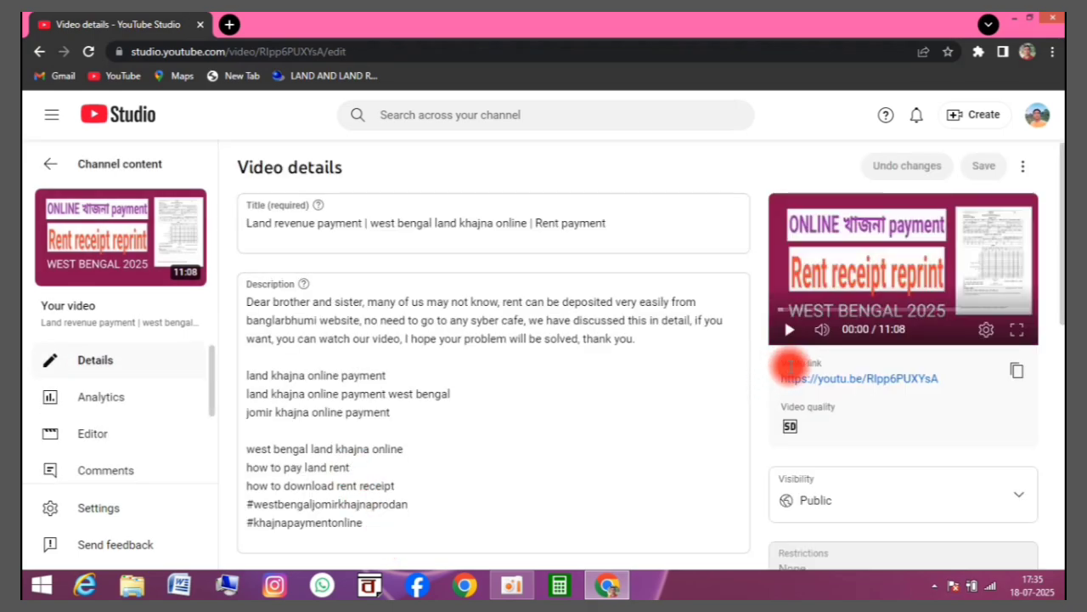
Open the Bangla subtitles of the land revenue payment video and publish them
scroll(789, 371, down, 3)
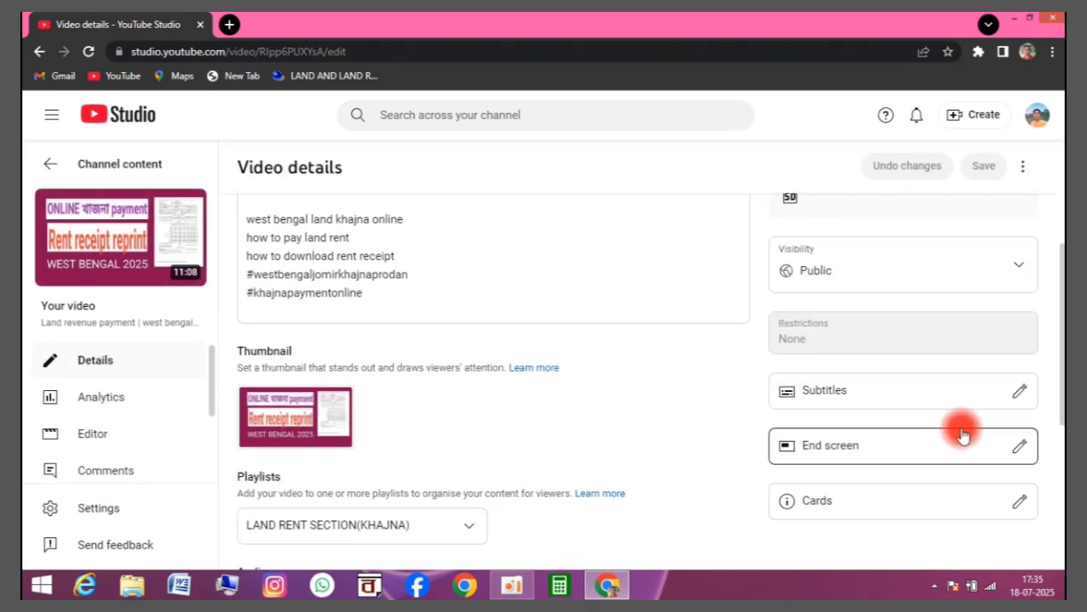
click(1019, 392)
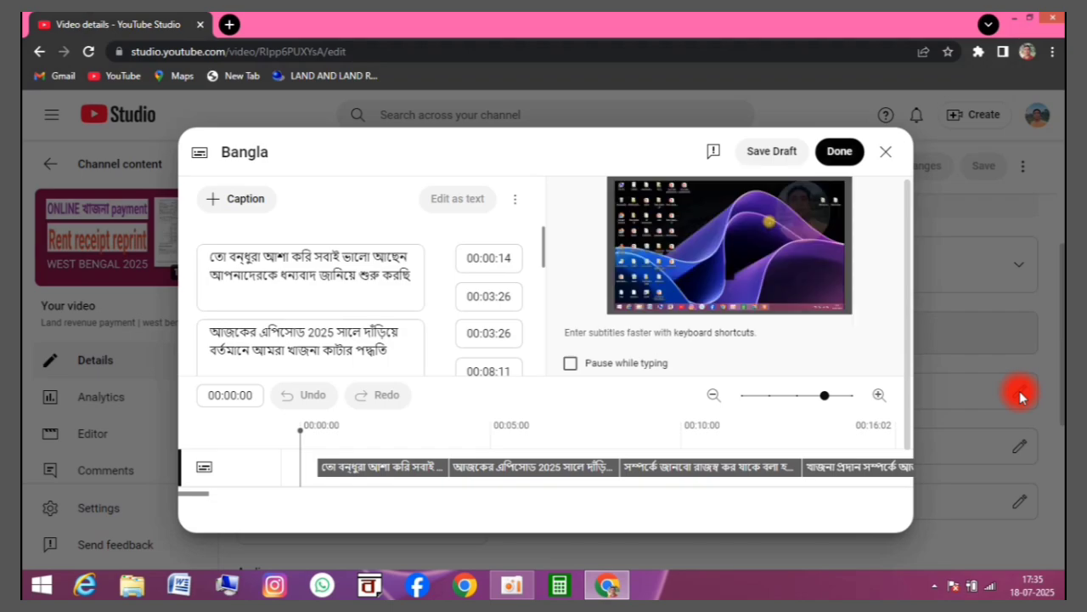
click(837, 153)
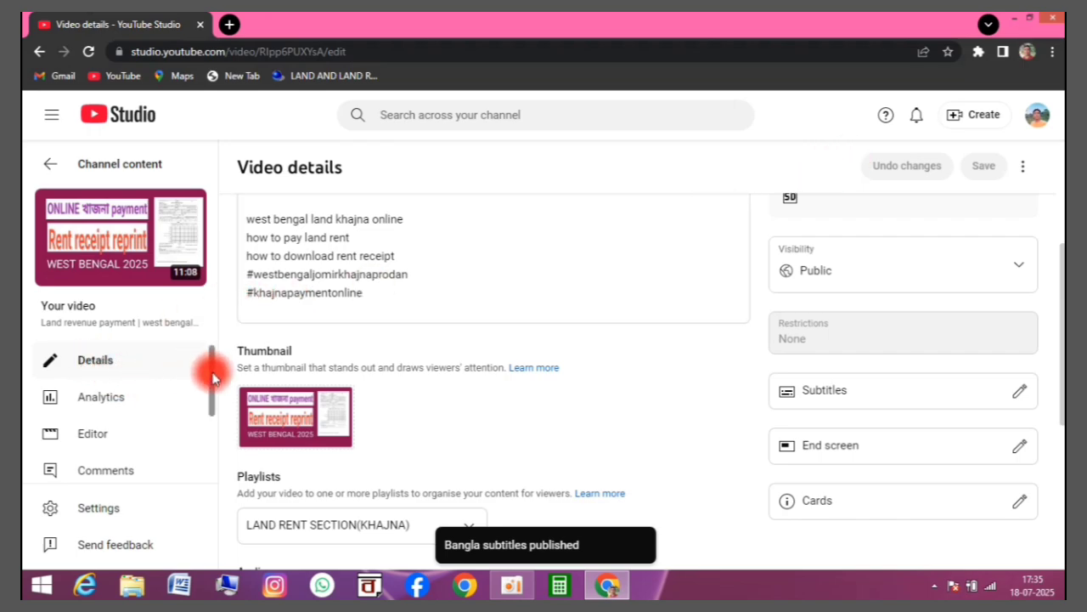
Add Hindi as a language on the land revenue payment video's subtitles page
drag(211, 378, 211, 417)
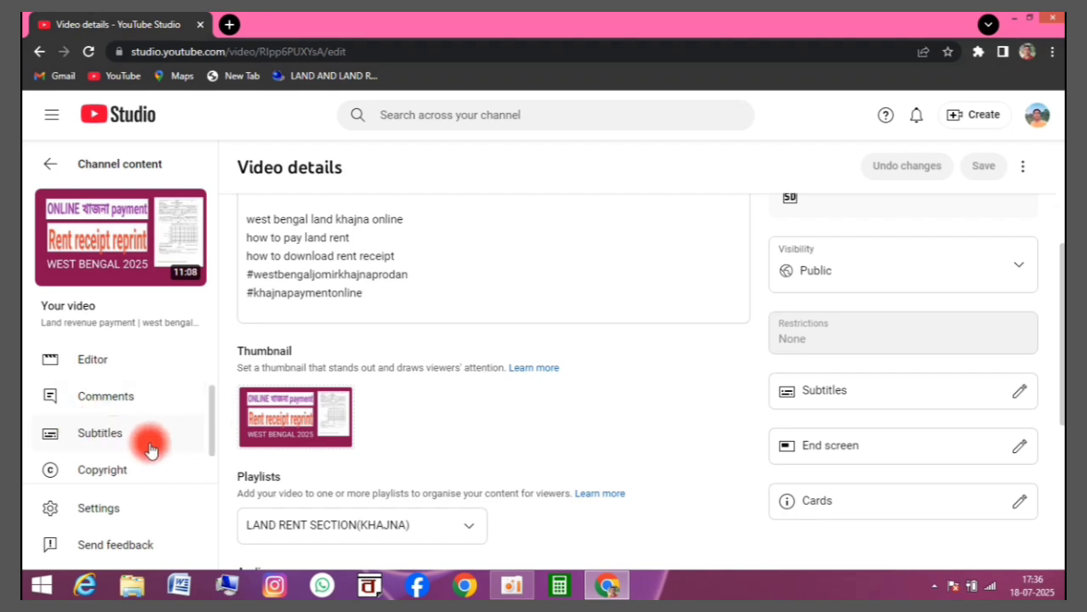
click(97, 433)
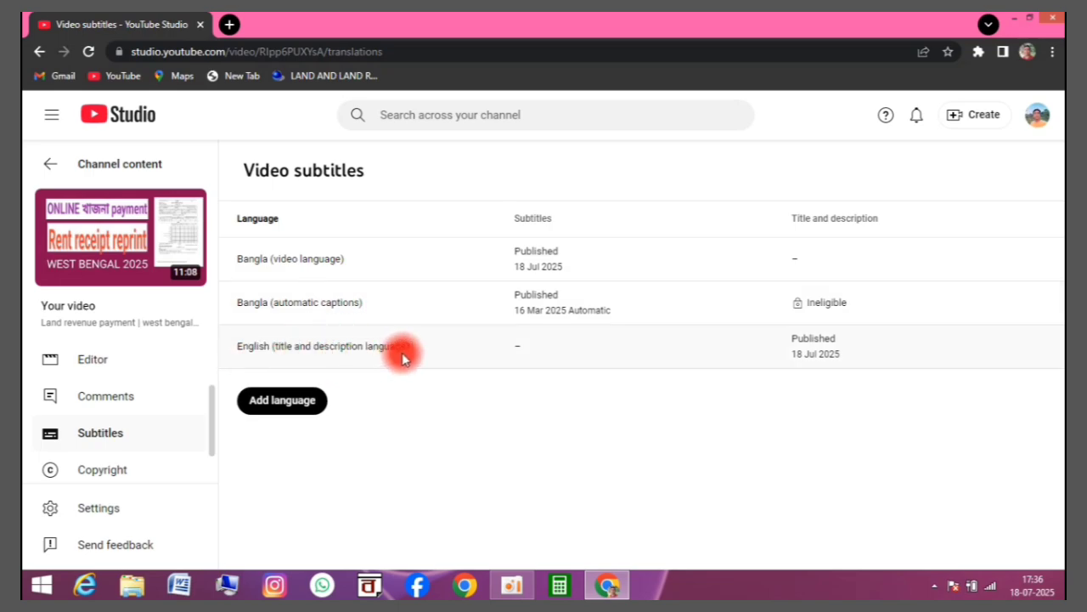
mouse_move(528, 355)
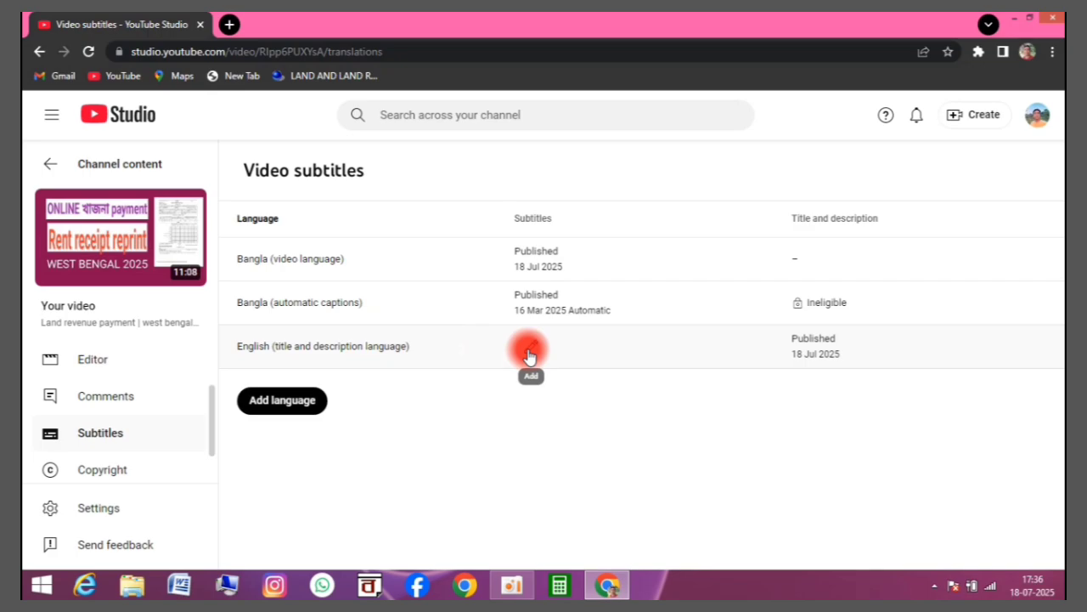
click(283, 406)
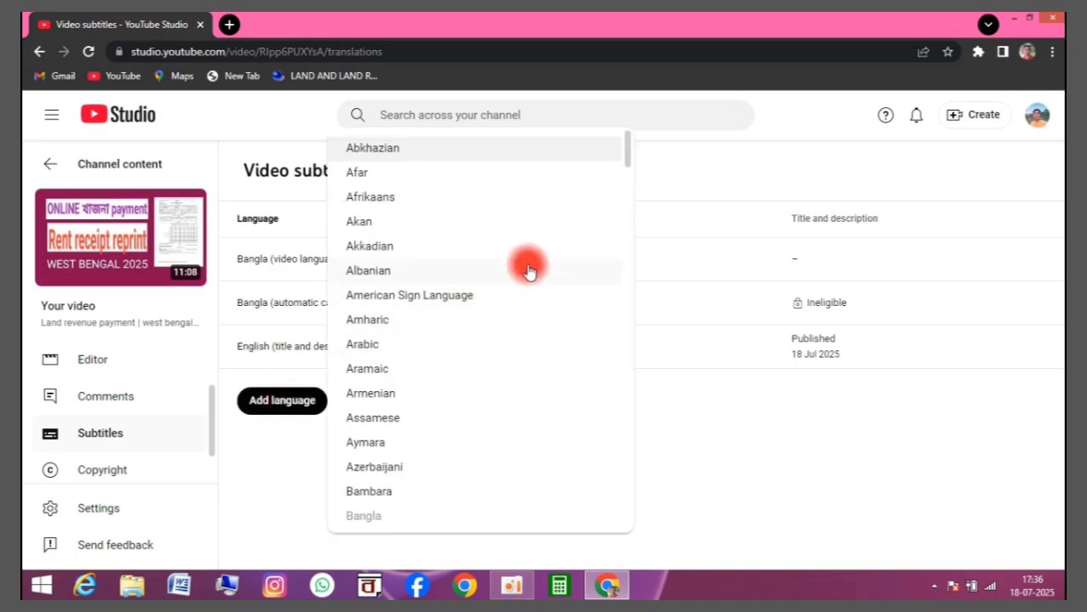
drag(628, 160, 629, 203)
scroll(527, 251, down, 5)
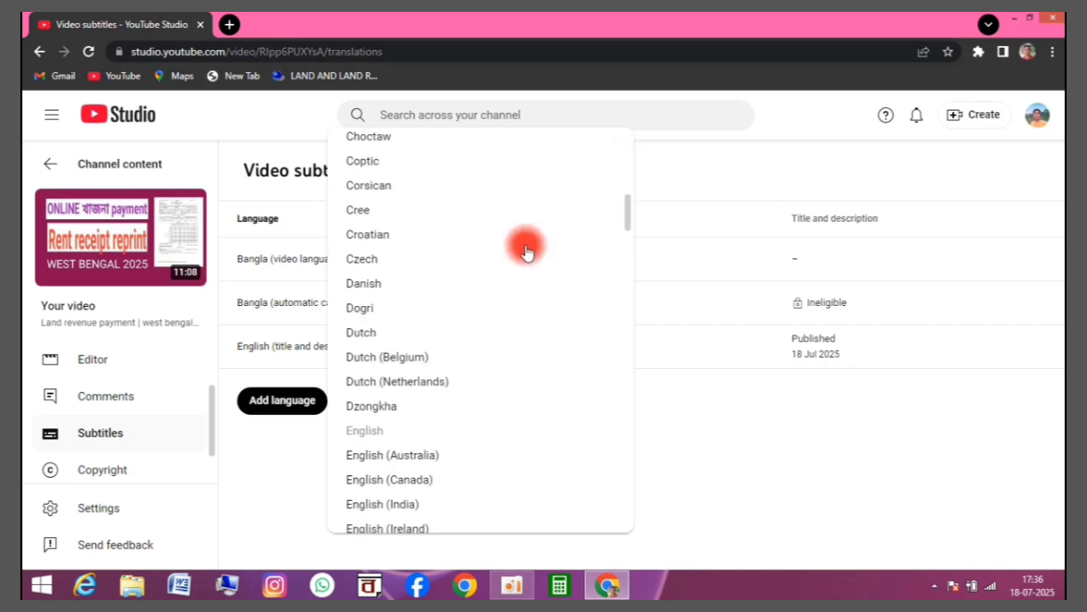
scroll(527, 251, down, 10)
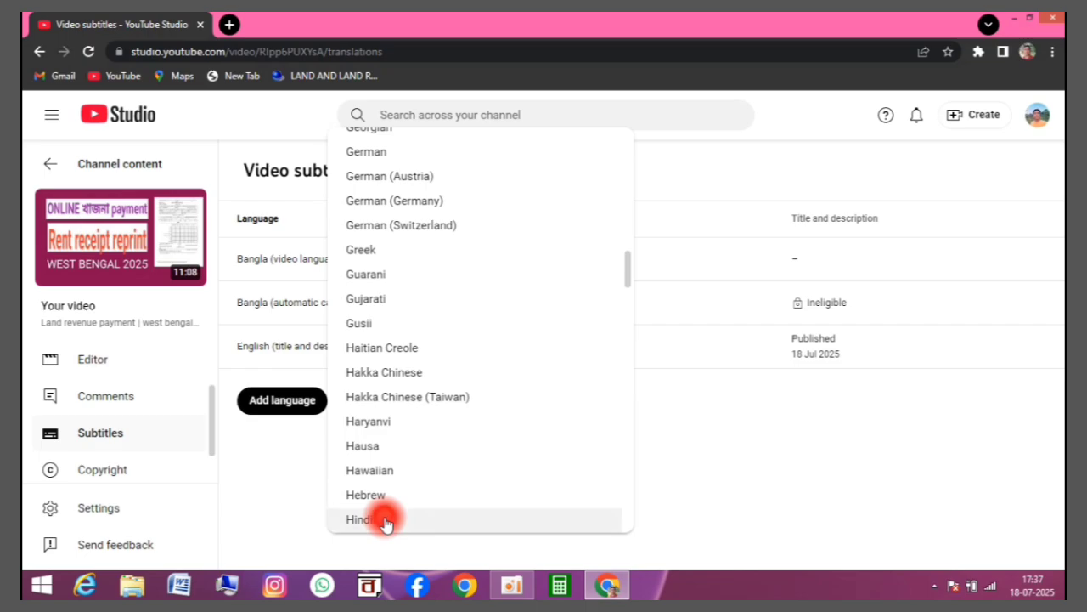
click(385, 519)
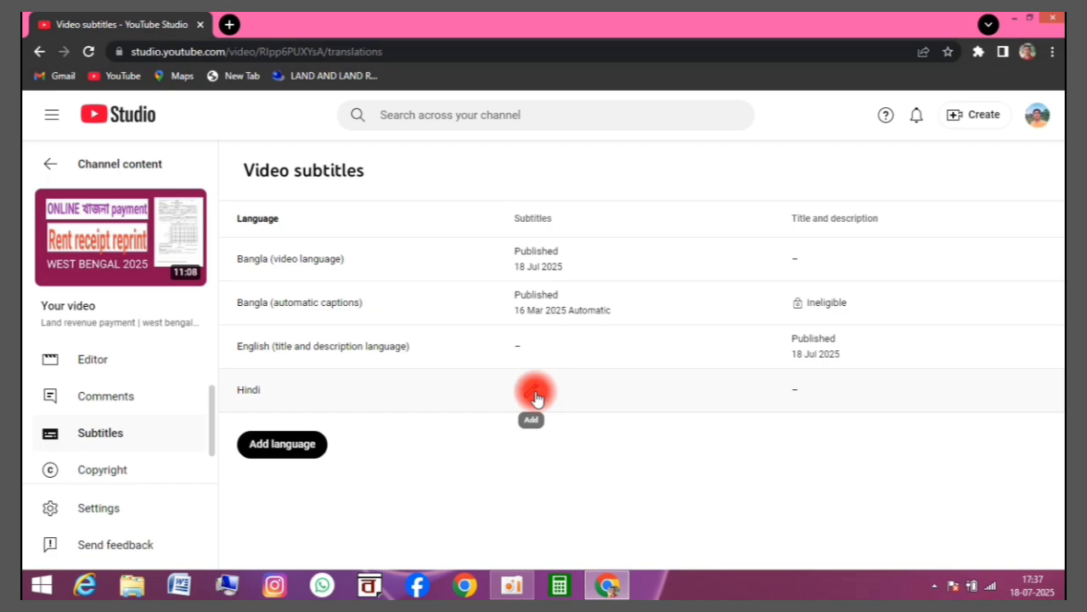
Create English subtitles for the land revenue payment video with Auto-translate and publish them
click(533, 350)
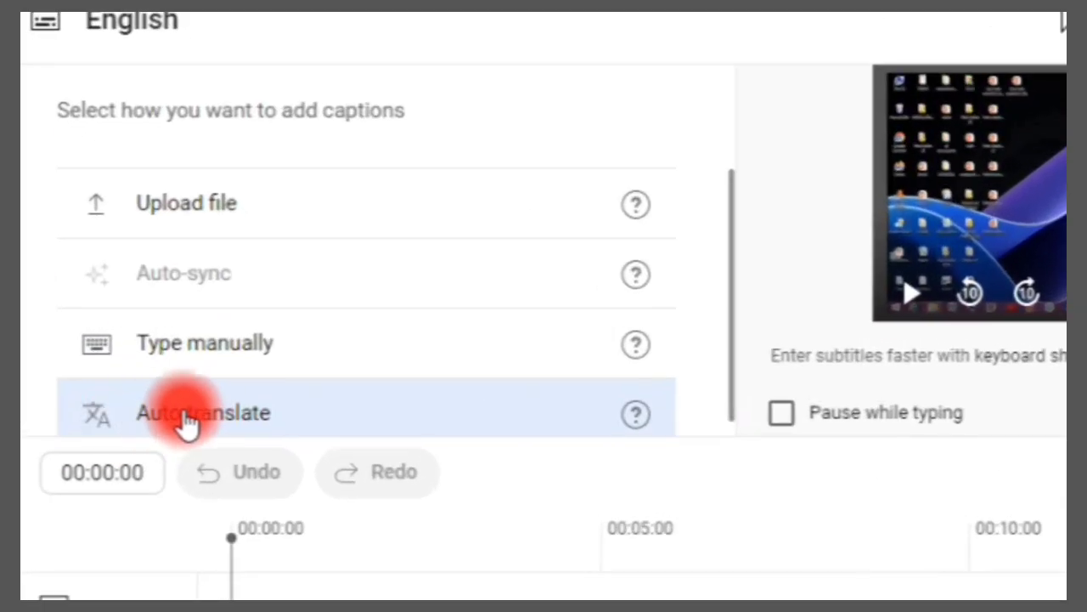
click(442, 413)
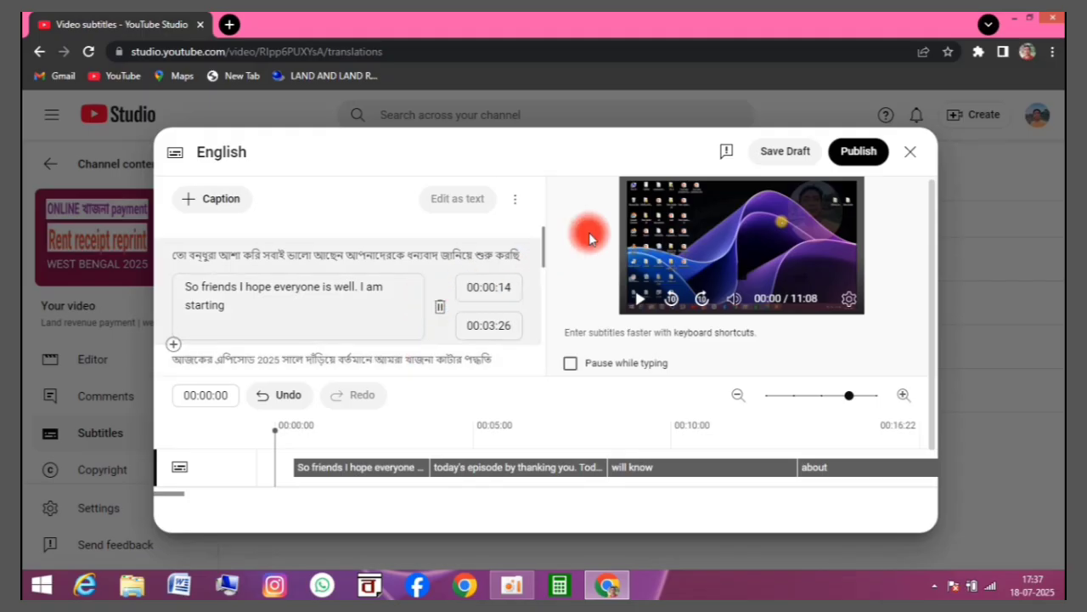
click(857, 154)
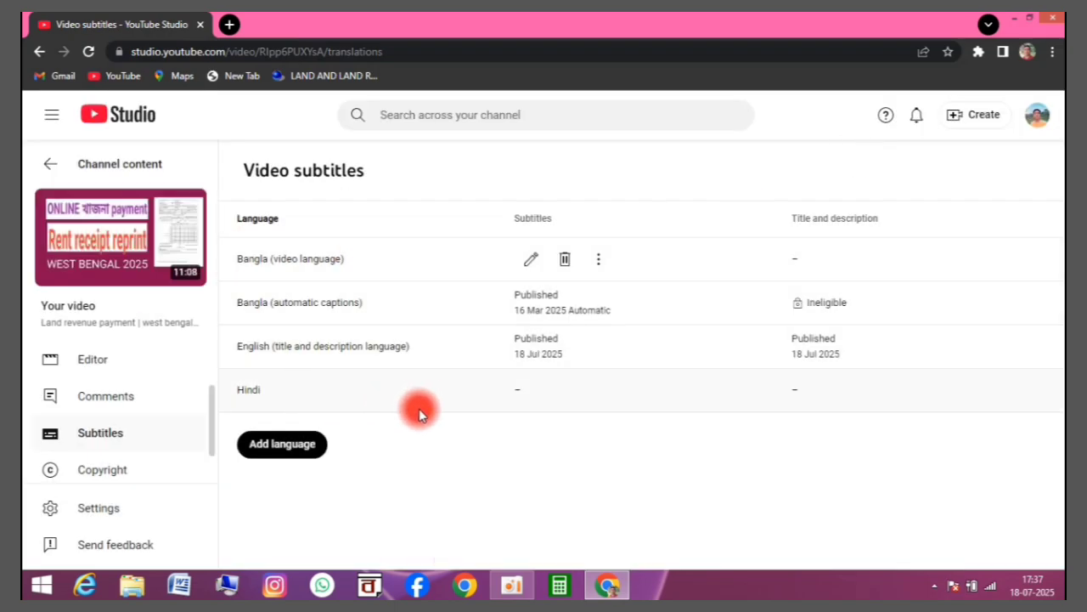
Return to the channel content and open the details of the "Multiple plot no add in mutation application" video
click(51, 169)
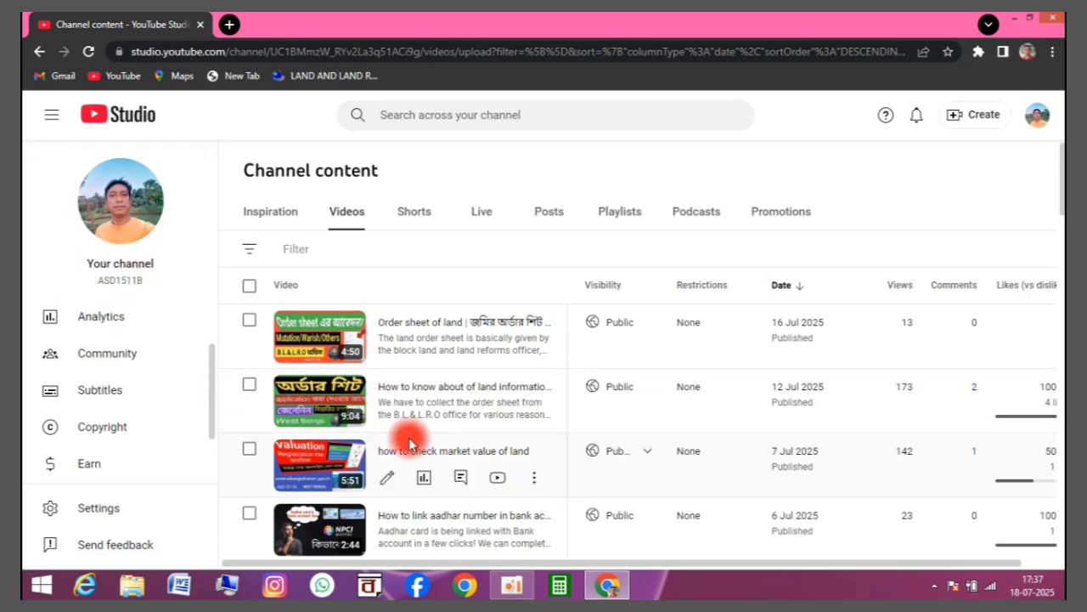
scroll(408, 445, down, 10)
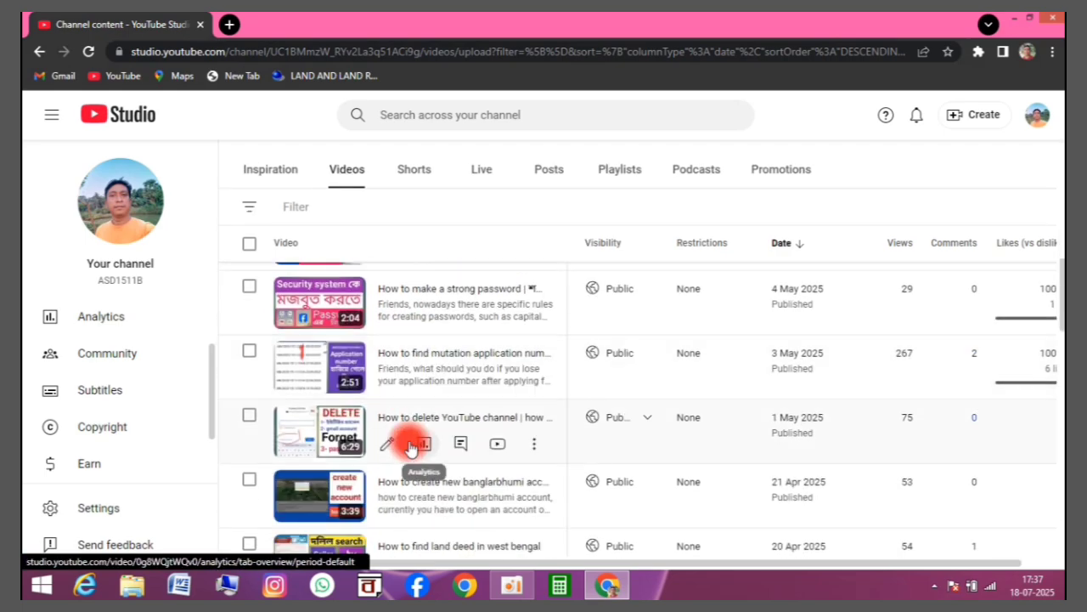
scroll(410, 447, down, 5)
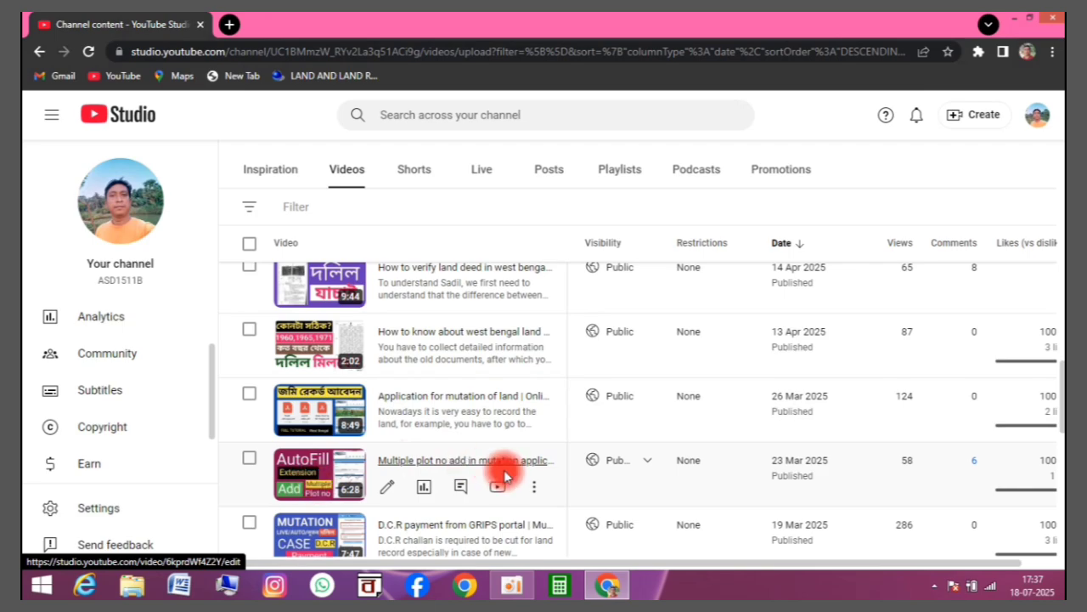
click(386, 490)
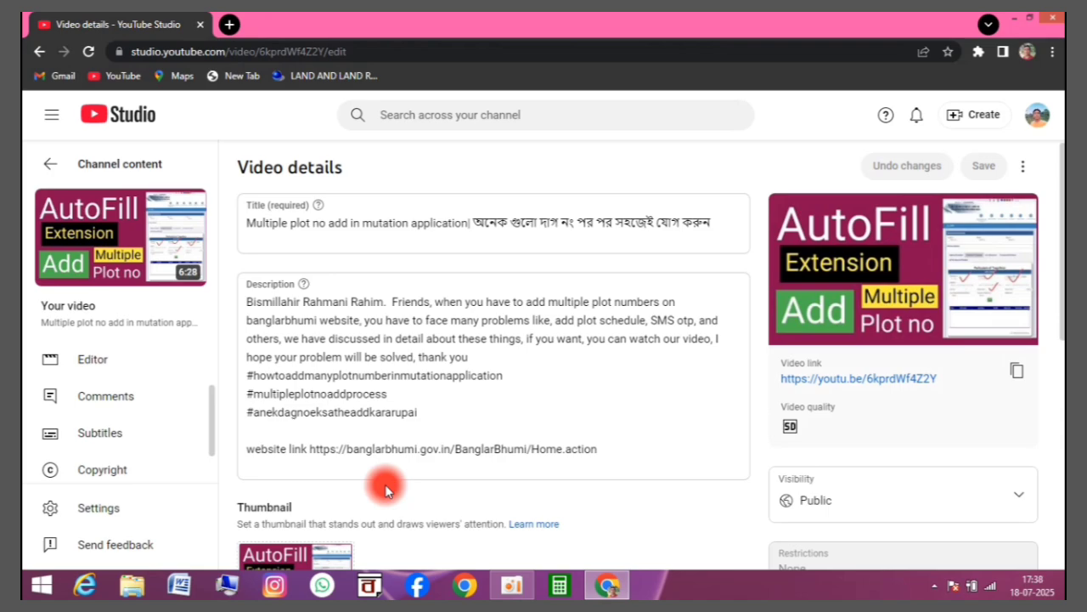
Check on the video's subtitles page whether Auto-translate is available among the English caption options, and close them
scroll(553, 422, down, 3)
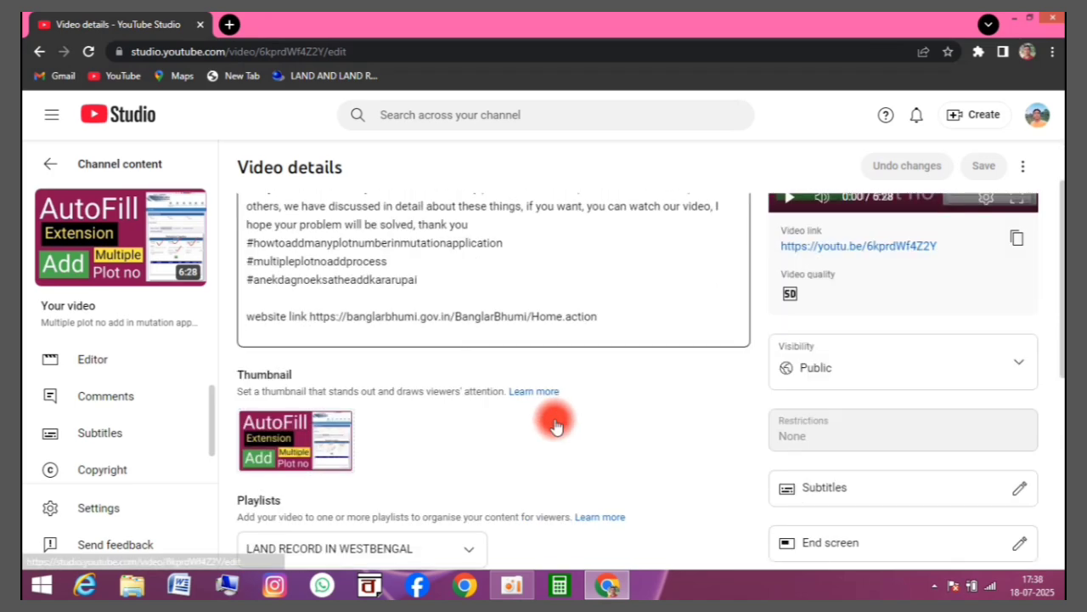
click(98, 435)
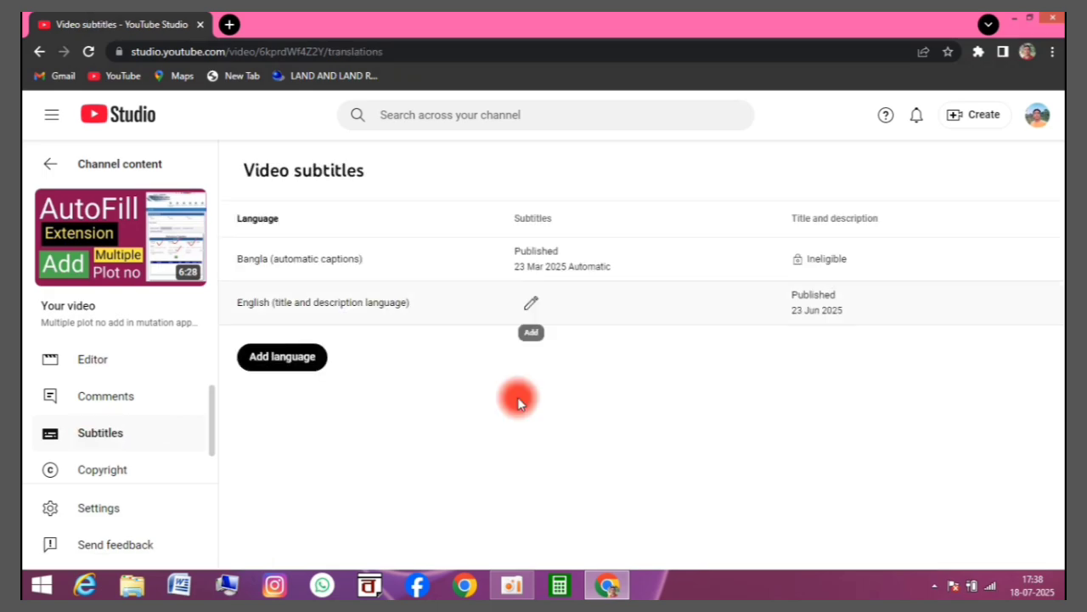
click(528, 308)
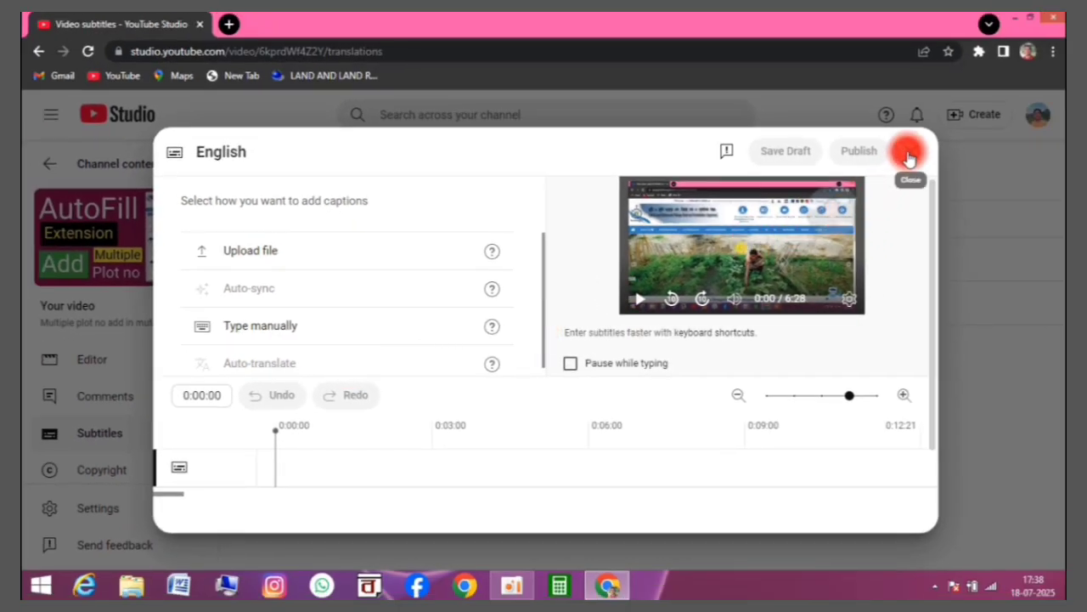
click(908, 154)
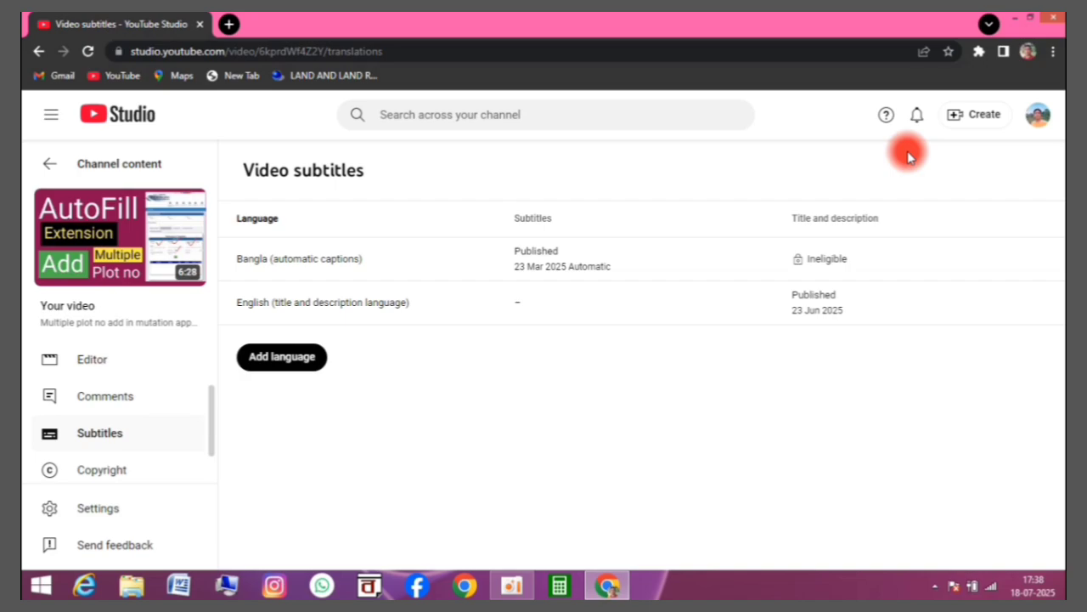
Return to the channel content and reopen the details of the "Multiple plot no add in mutation application" video
click(48, 168)
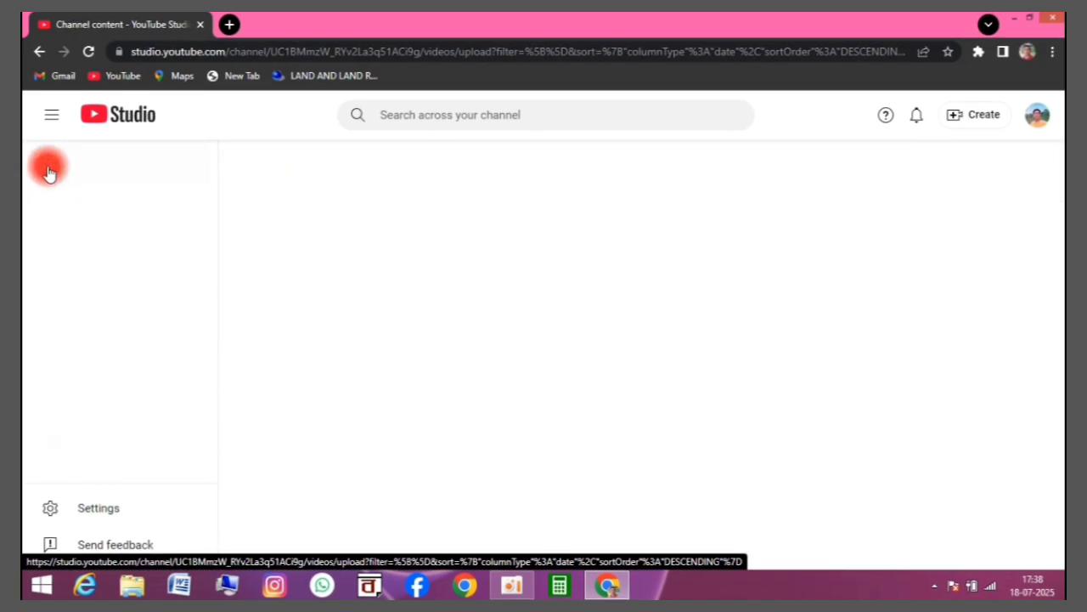
scroll(395, 334, down, 2)
scroll(395, 334, down, 6)
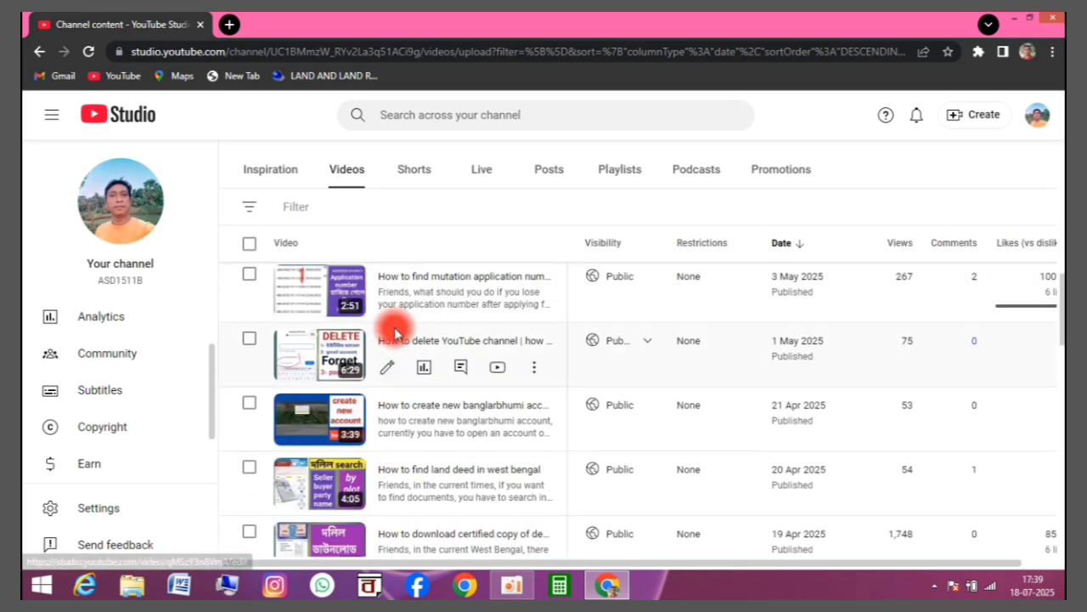
scroll(395, 327, down, 3)
scroll(414, 337, down, 3)
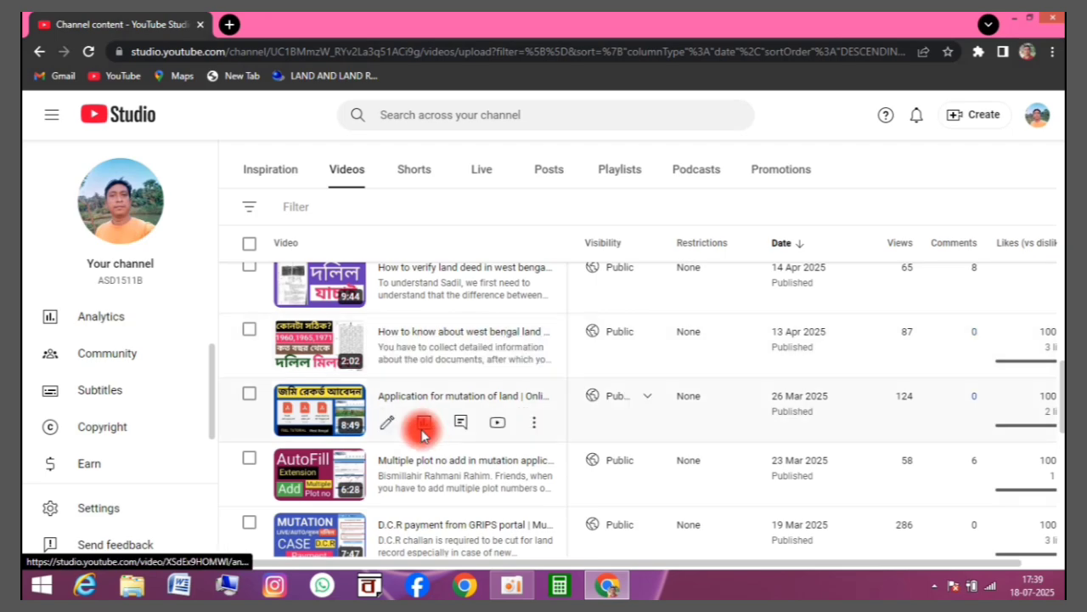
click(389, 491)
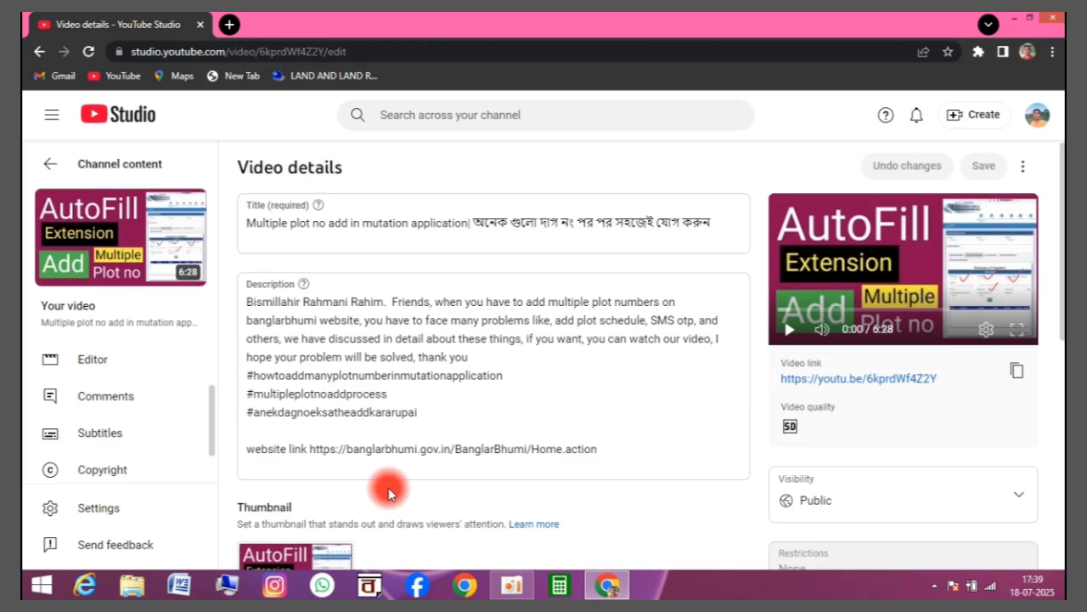
Open the Bangla subtitles from the multiple plot video's details and publish them
scroll(926, 437, down, 3)
scroll(927, 437, down, 1)
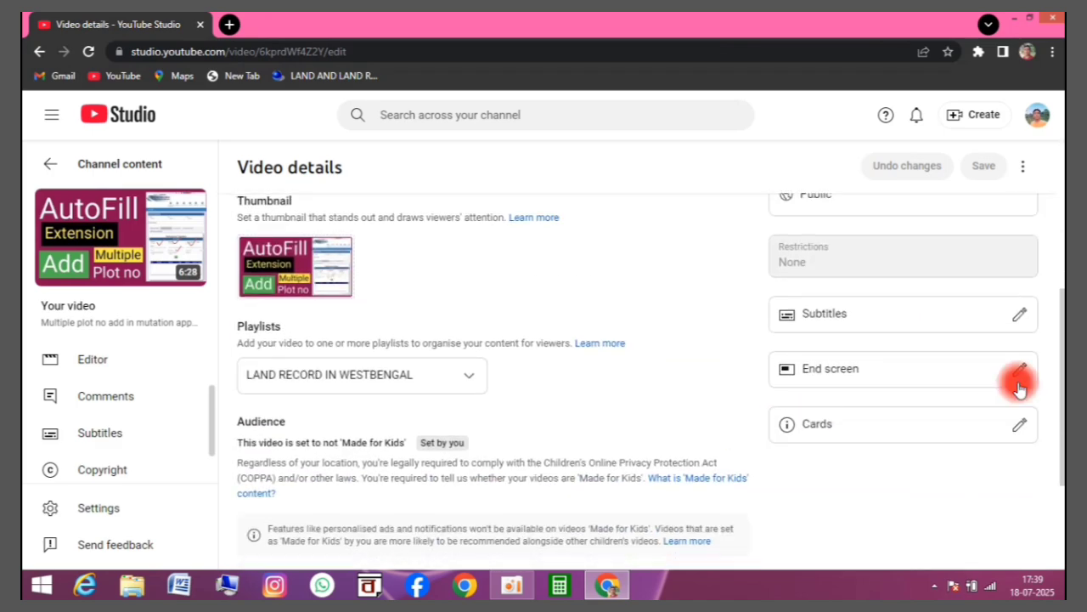
click(1022, 316)
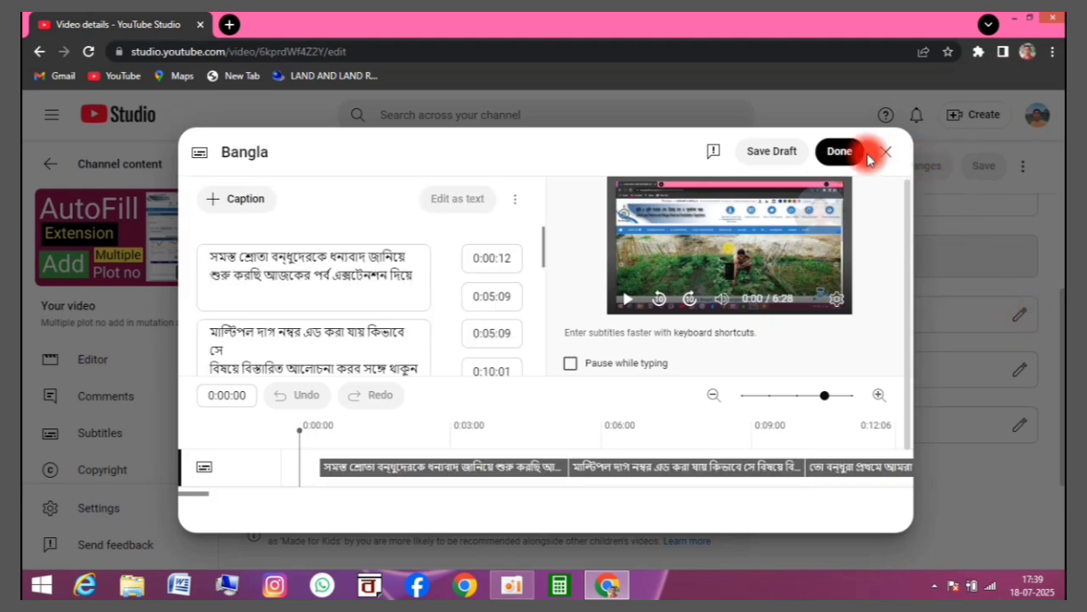
click(837, 153)
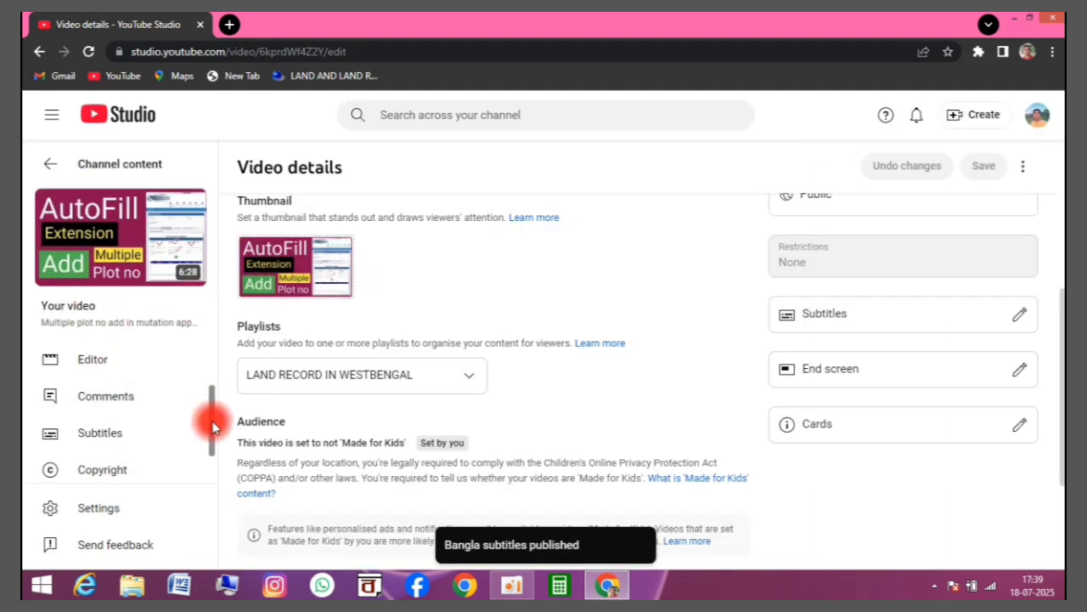
Create English subtitles for the multiple plot video with Auto-translate on its subtitles page and publish them
drag(213, 425, 212, 452)
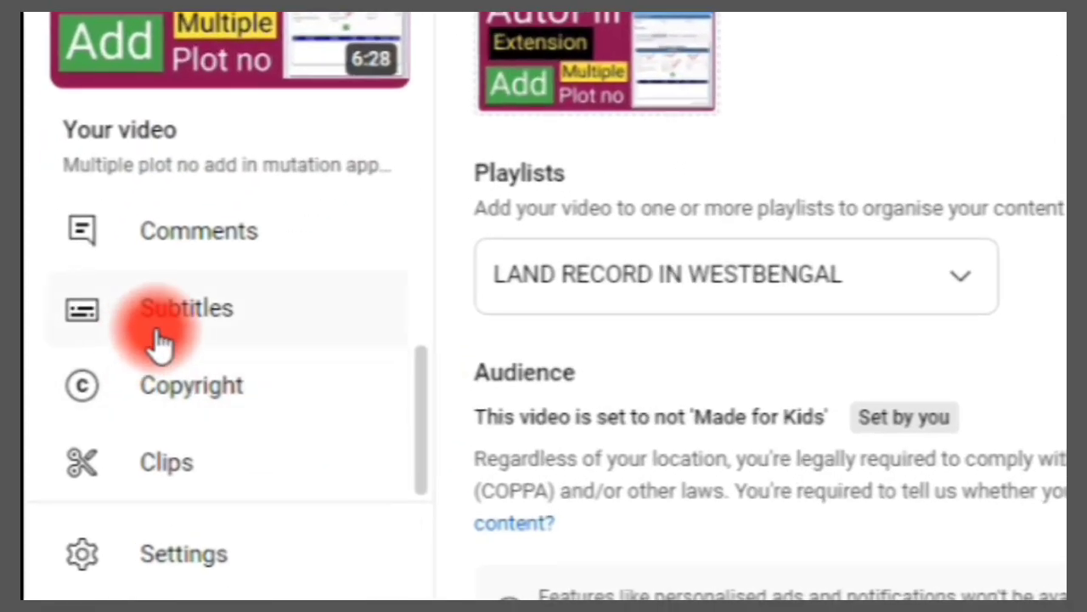
click(195, 314)
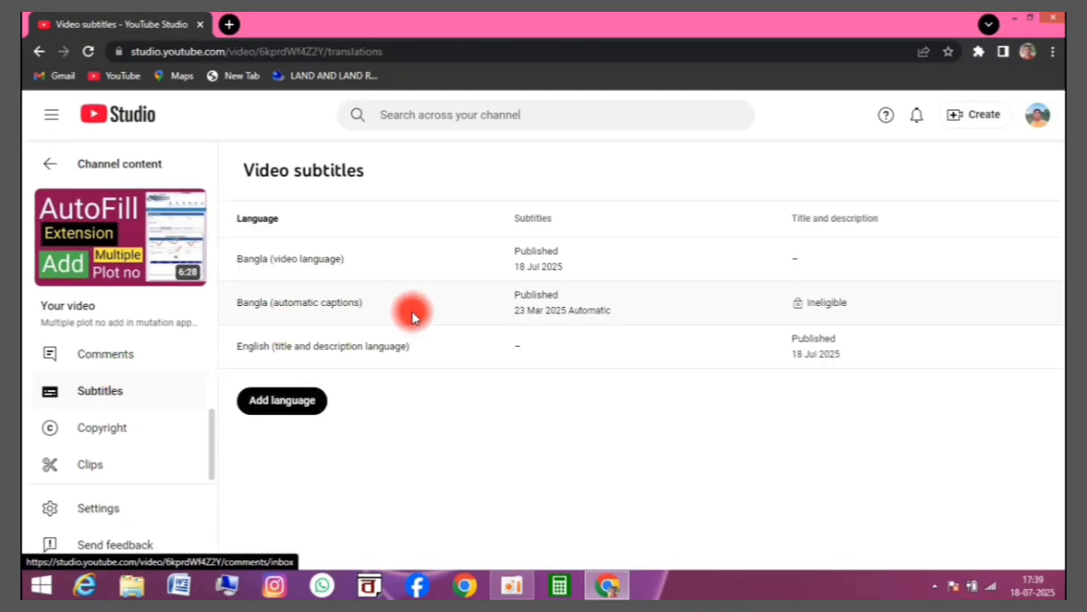
click(531, 350)
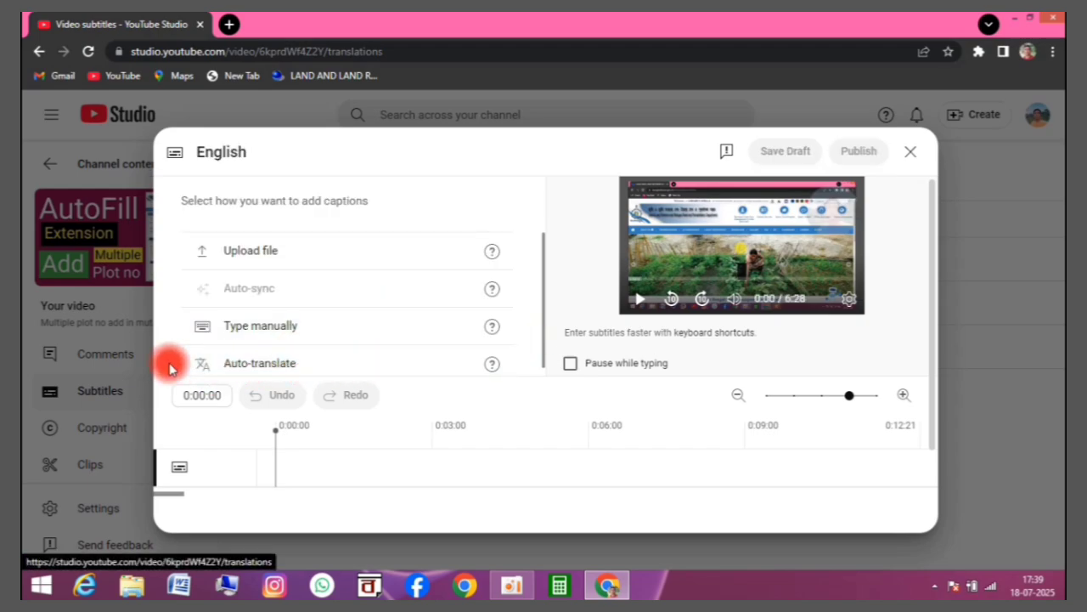
click(432, 365)
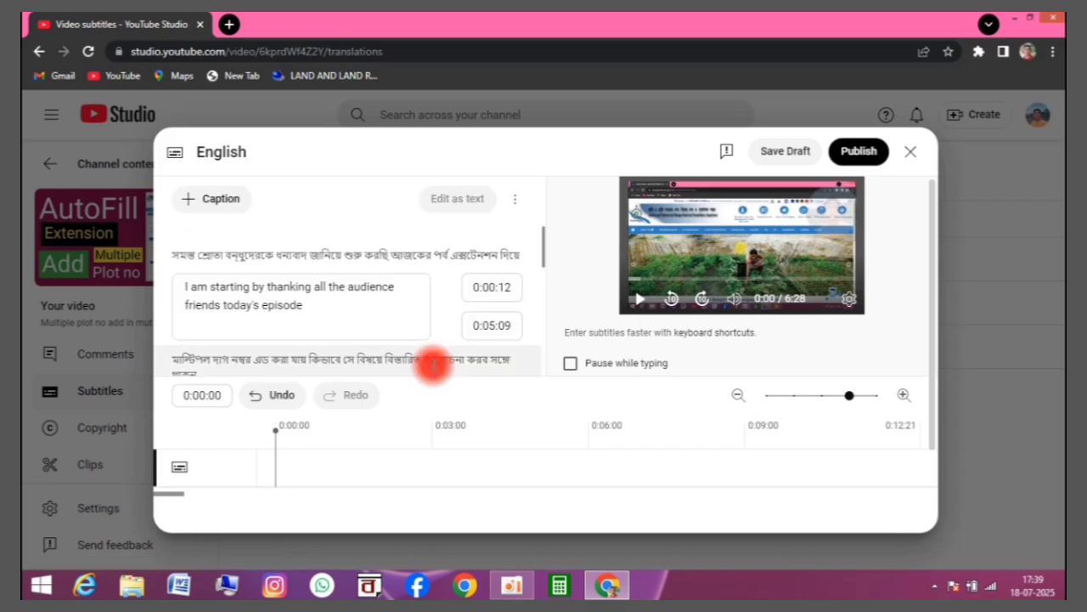
click(856, 153)
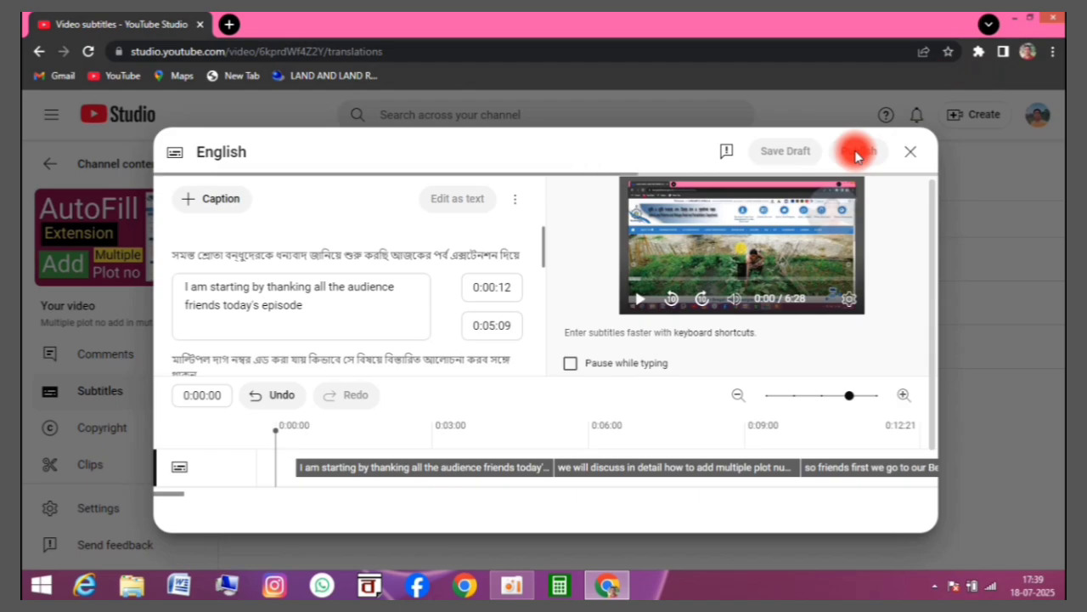
click(856, 153)
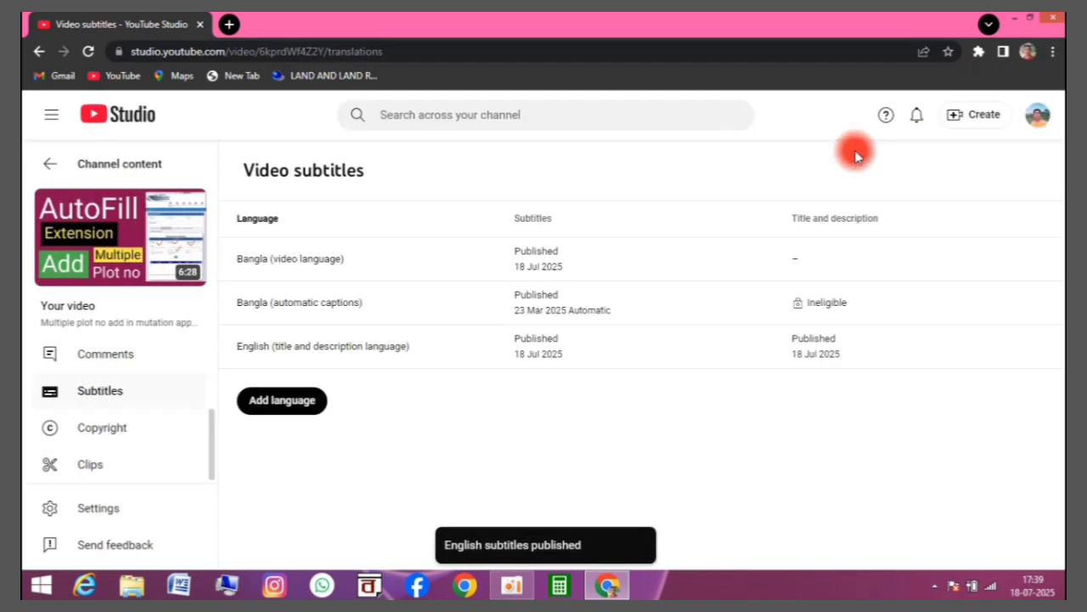